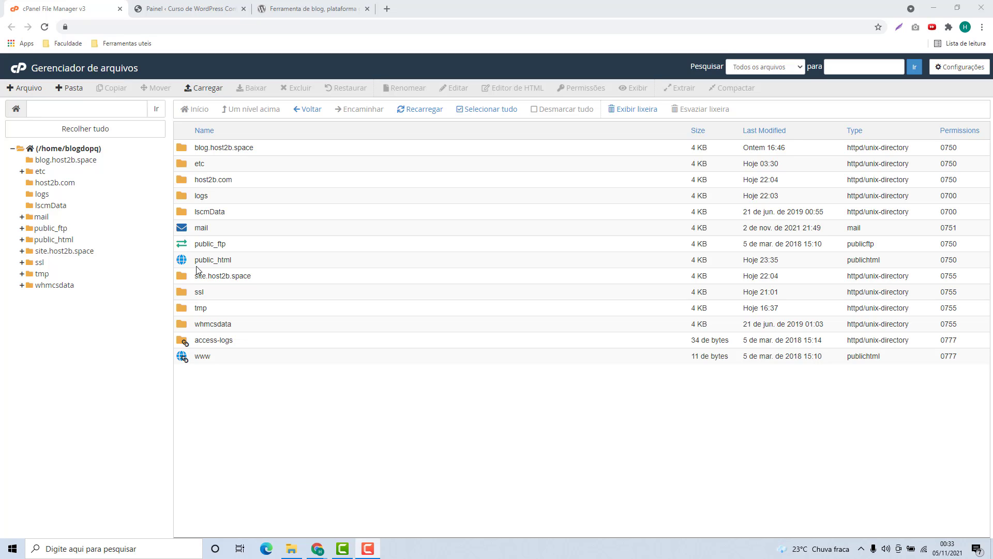
# Open the public_html/wp-content/plugins folder of the WordPress installation
pyautogui.doubleClick(249, 266)
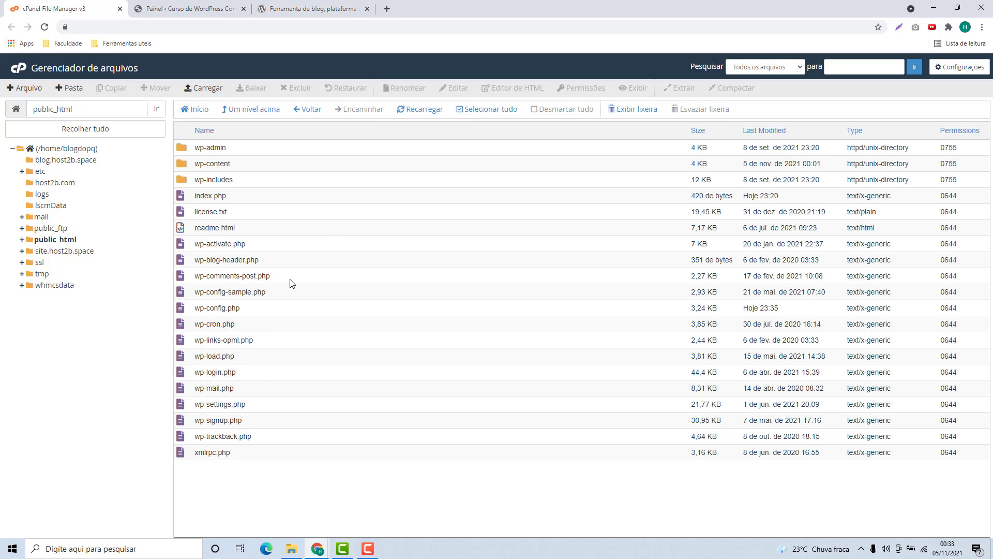
pyautogui.doubleClick(253, 169)
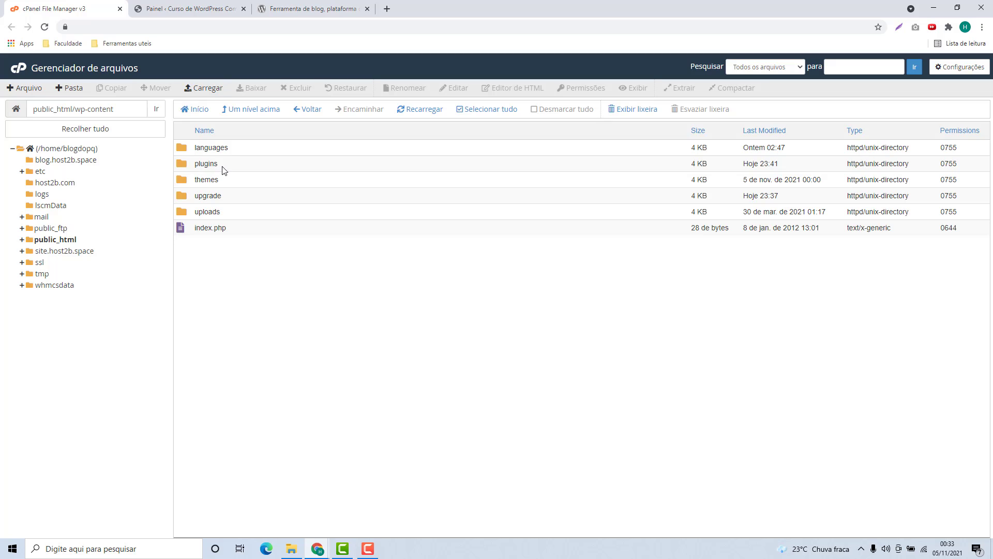
pyautogui.doubleClick(224, 164)
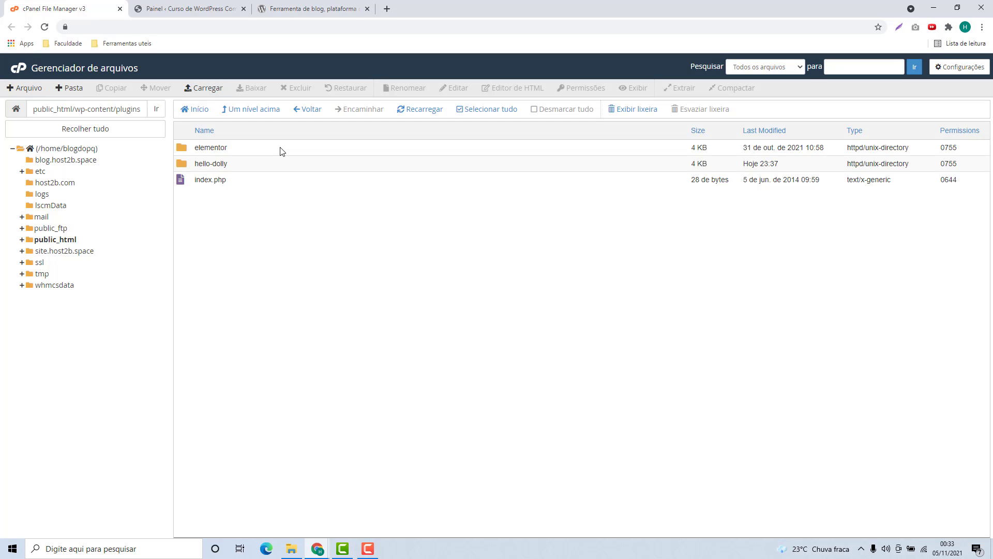
# Switch to the WordPress.org site and browse its plugin directory, looking through the block, featured and popular plugins
pyautogui.click(294, 9)
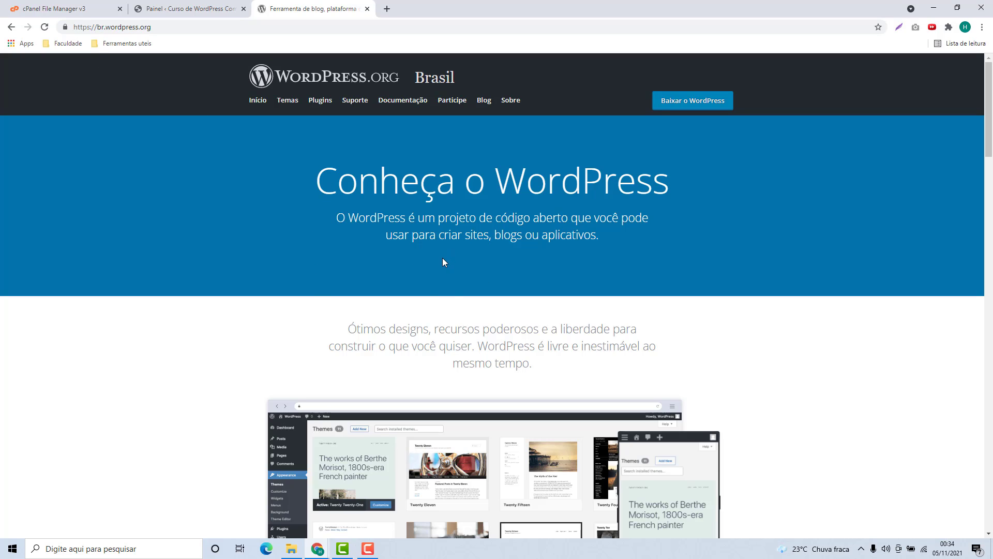
pyautogui.click(319, 109)
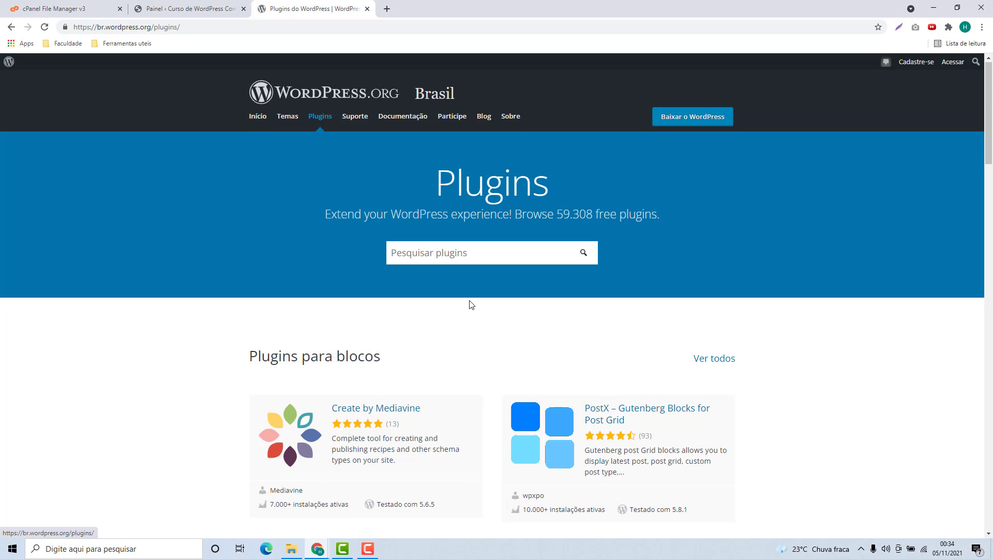
pyautogui.scroll(-3, 471, 303)
pyautogui.scroll(-20, 432, 277)
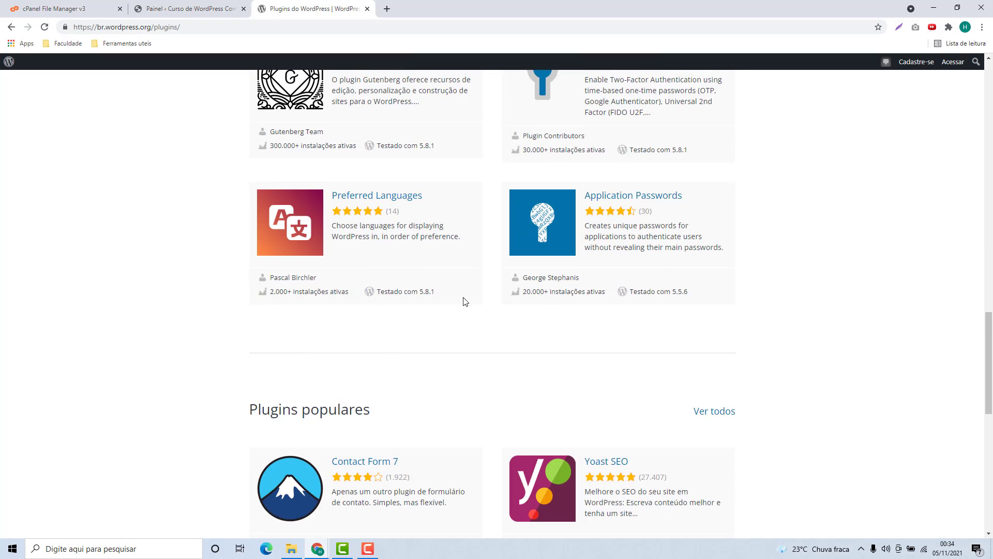
pyautogui.scroll(20, 466, 302)
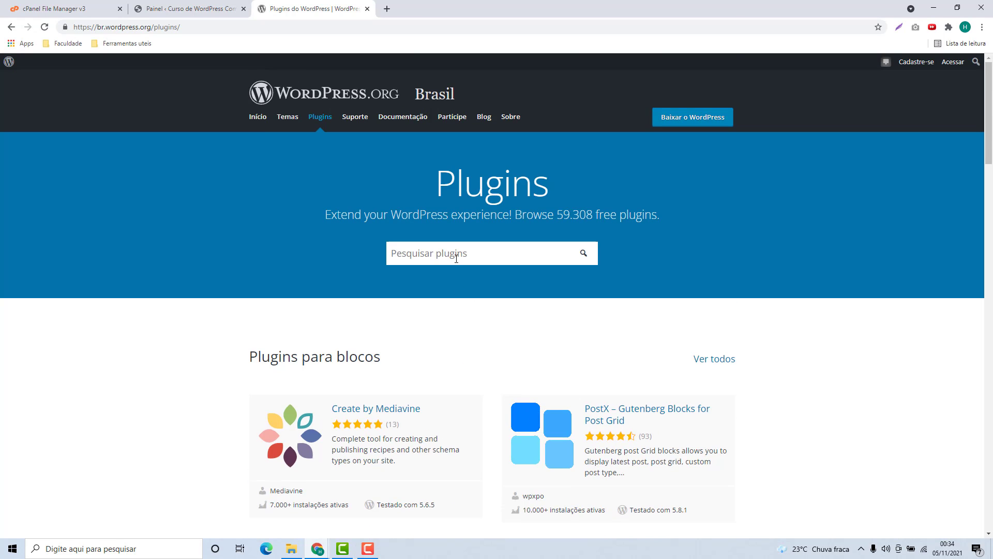
pyautogui.click(478, 253)
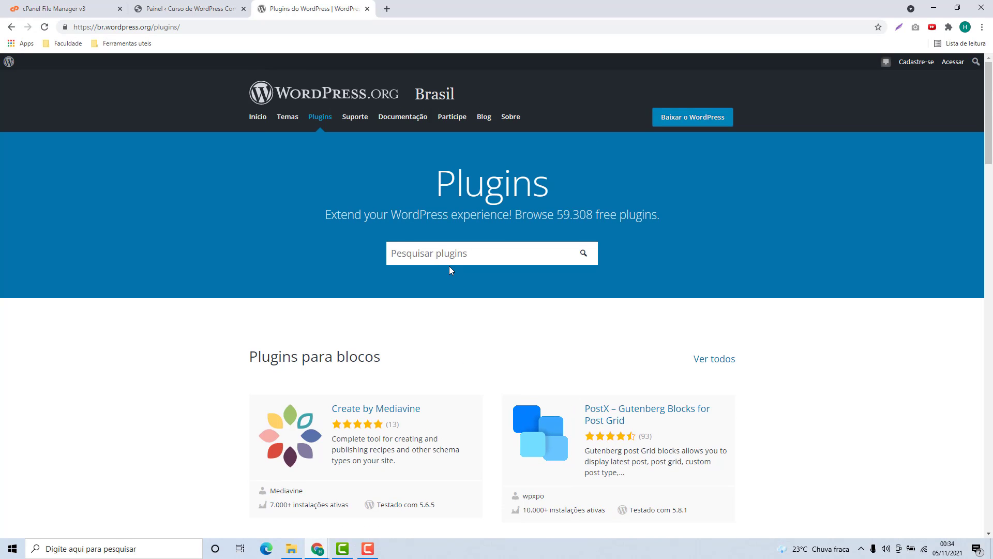
pyautogui.scroll(-1, 465, 279)
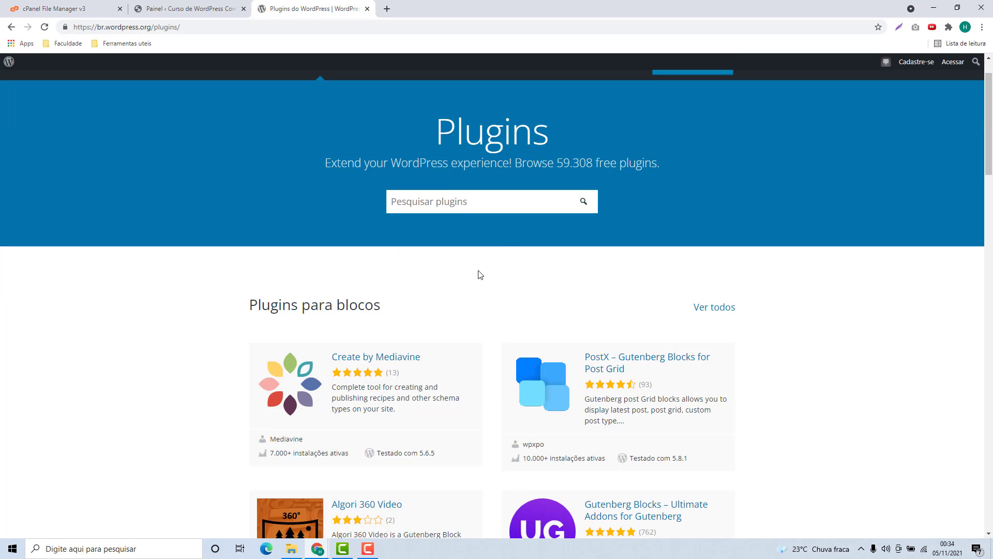
pyautogui.scroll(-3, 486, 273)
pyautogui.scroll(-7, 486, 273)
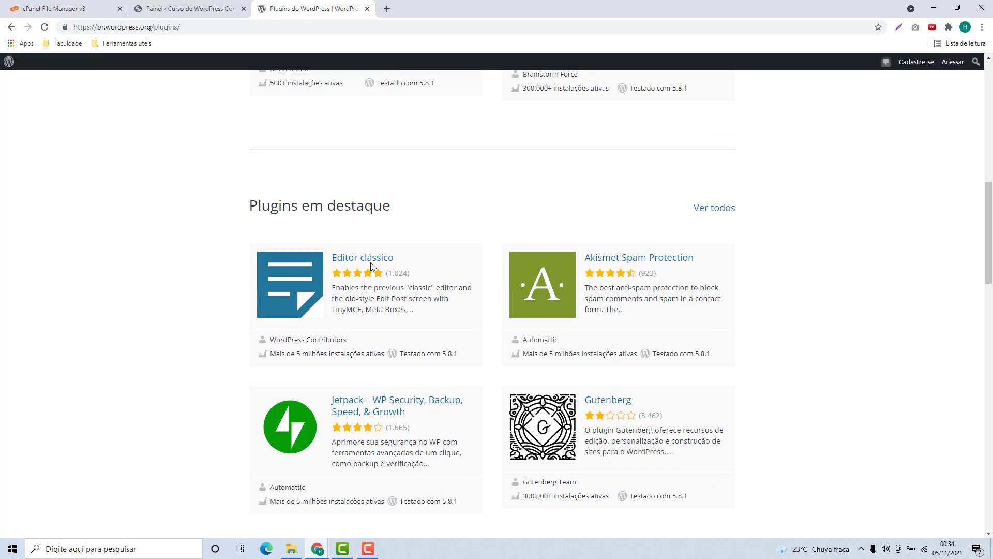
pyautogui.scroll(10, 417, 293)
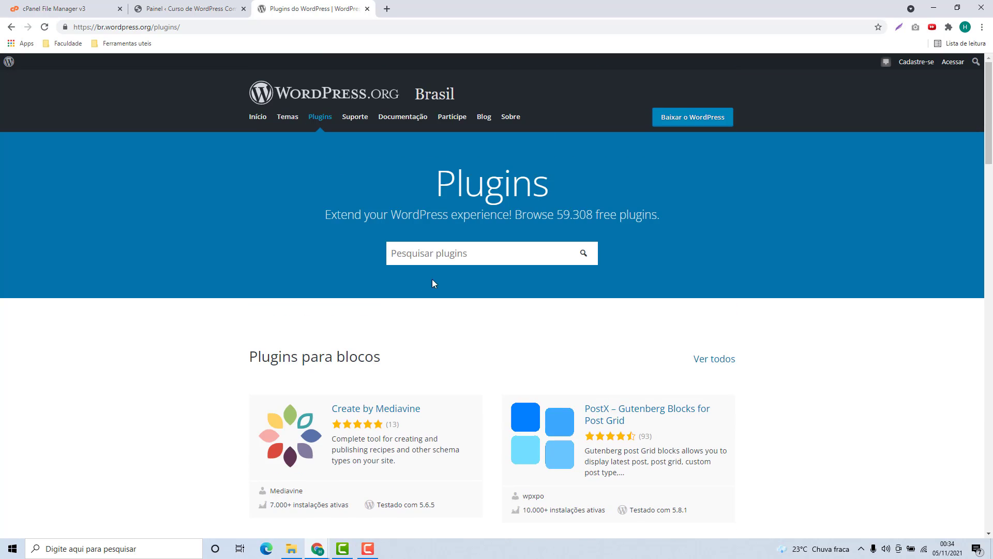
pyautogui.scroll(-9, 456, 261)
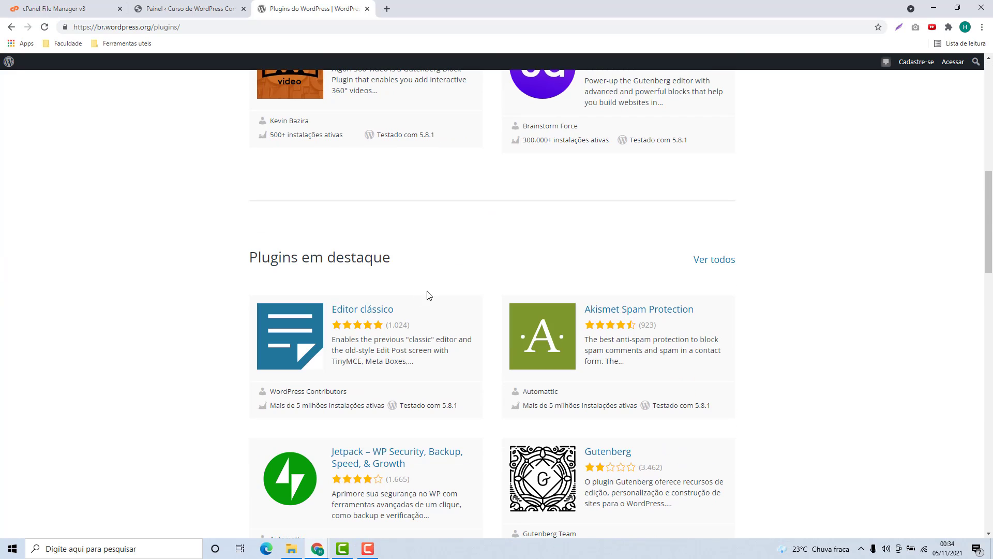
# Open the Editor clássico page from the featured plugins, review its details and download the plugin
pyautogui.click(348, 314)
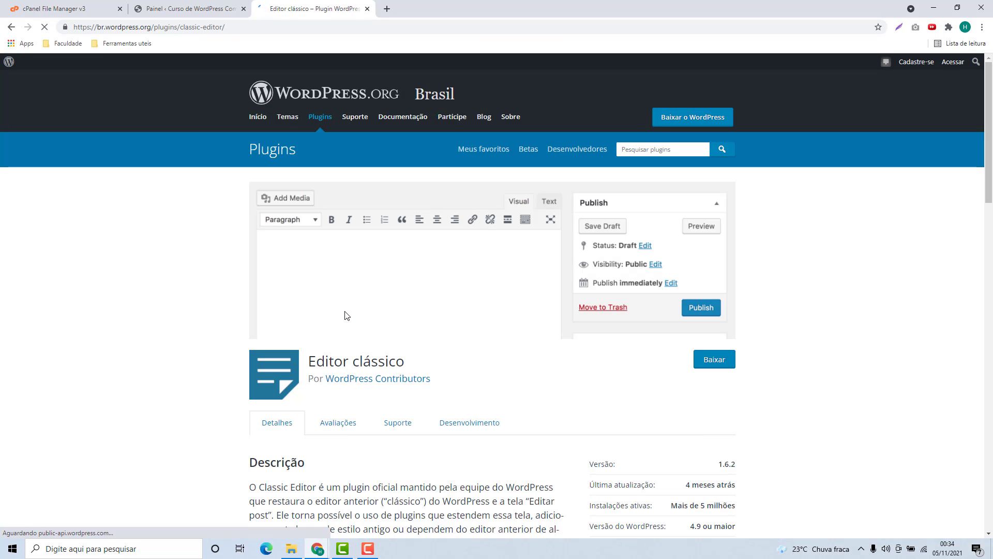
pyautogui.scroll(-20, 321, 331)
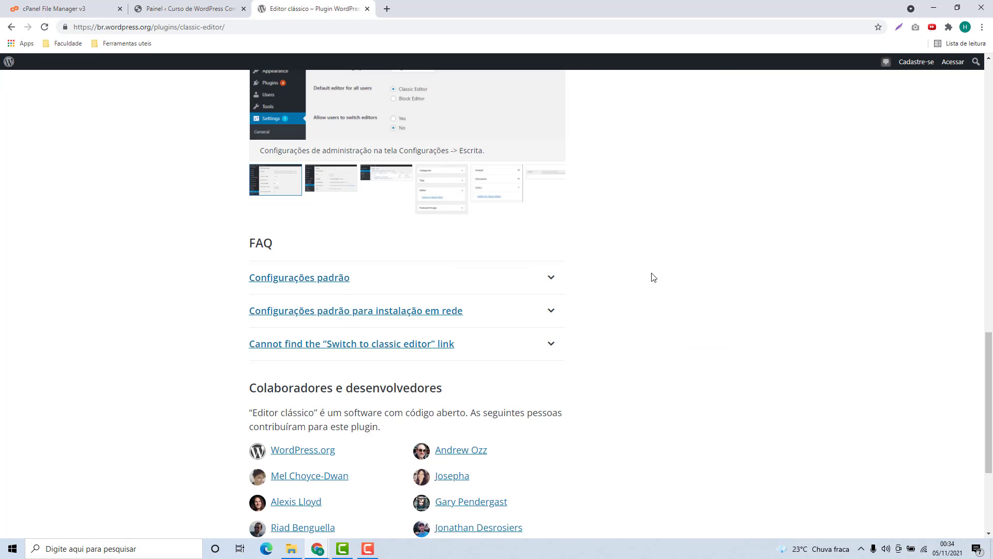
pyautogui.scroll(20, 385, 185)
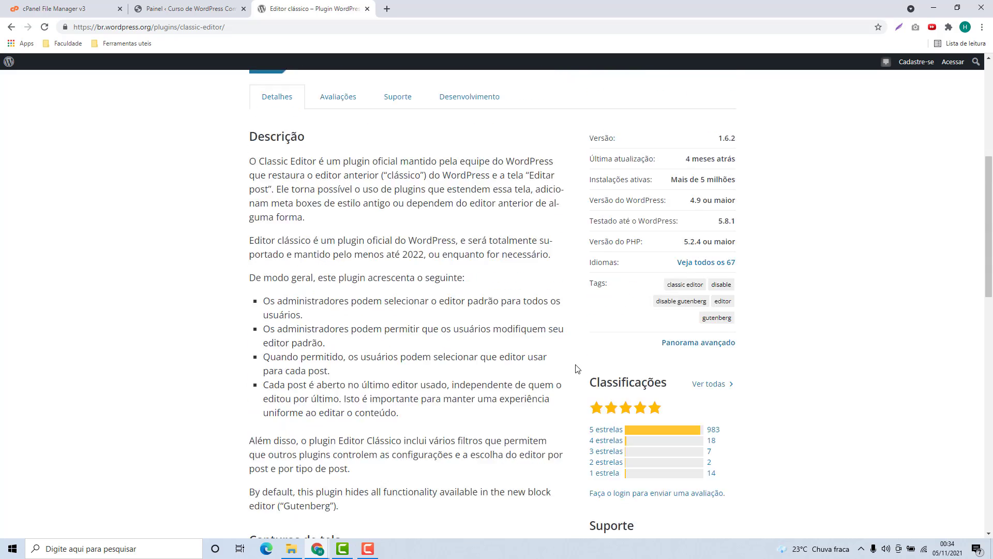
pyautogui.scroll(1, 469, 331)
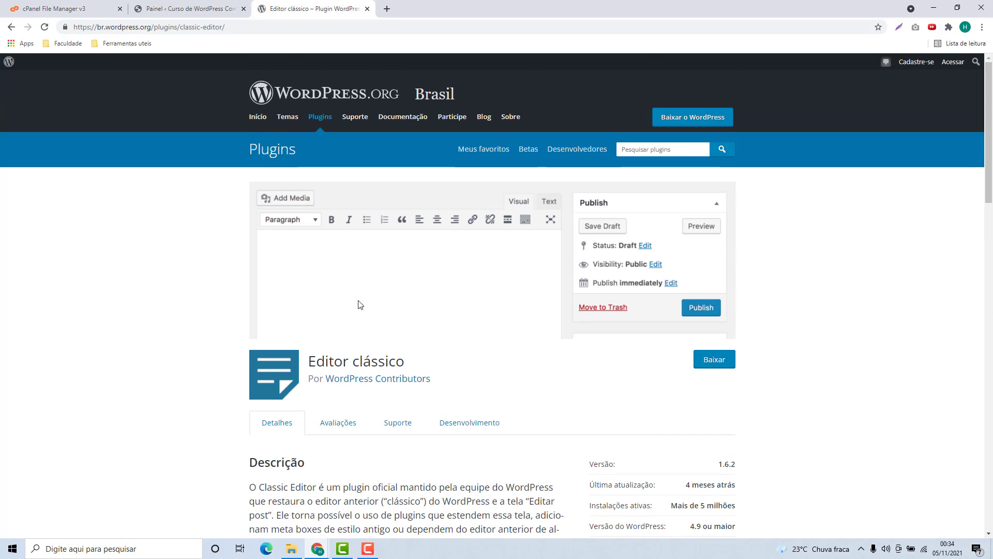
pyautogui.click(718, 368)
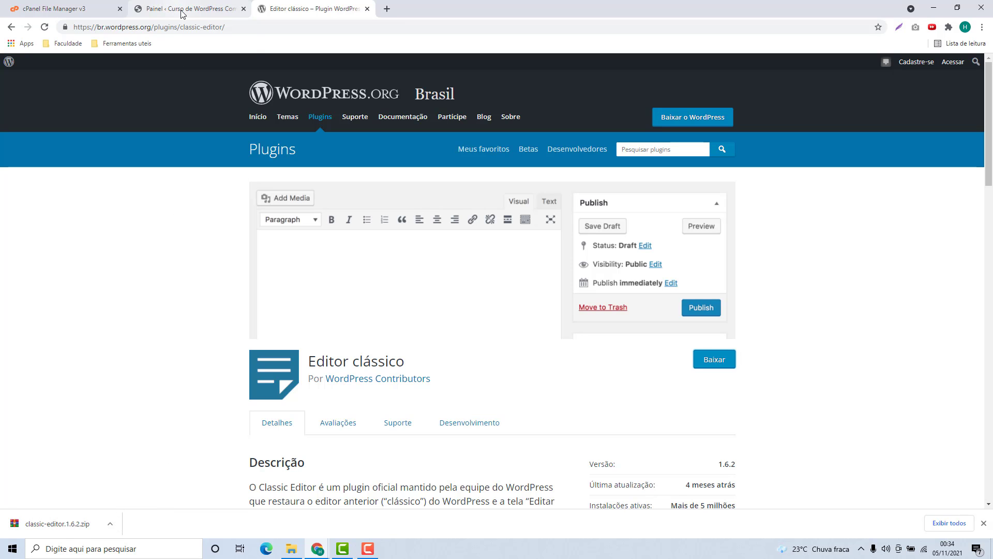
# Switch to cPanel File Manager, upload classic-editor.1.6.2.zip from Downloads into the plugins folder and return to the folder
pyautogui.click(64, 15)
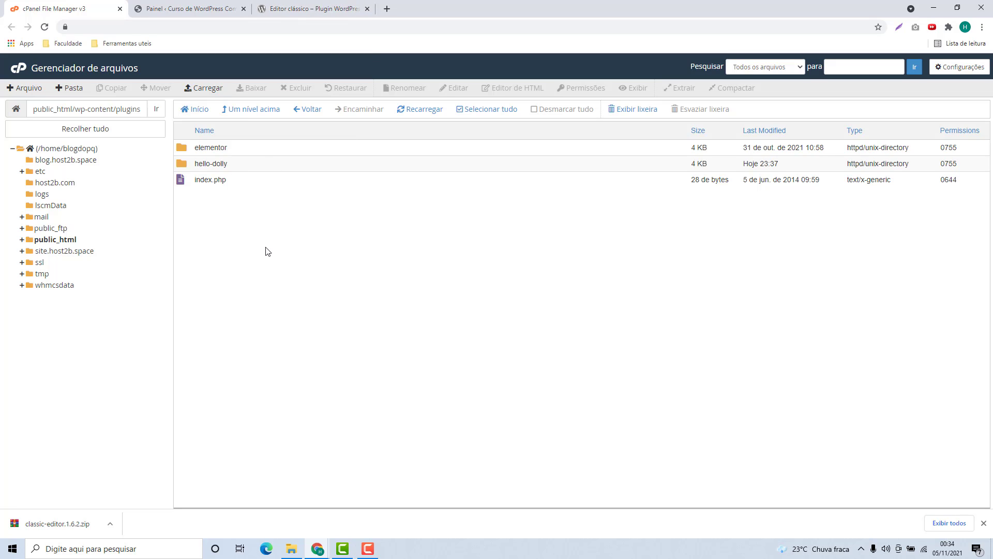
pyautogui.click(200, 94)
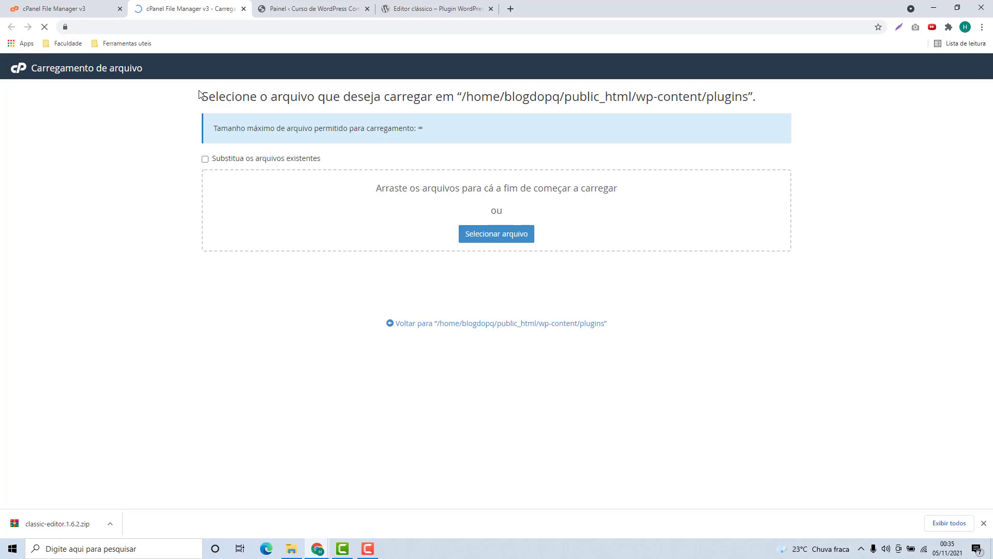
pyautogui.click(503, 235)
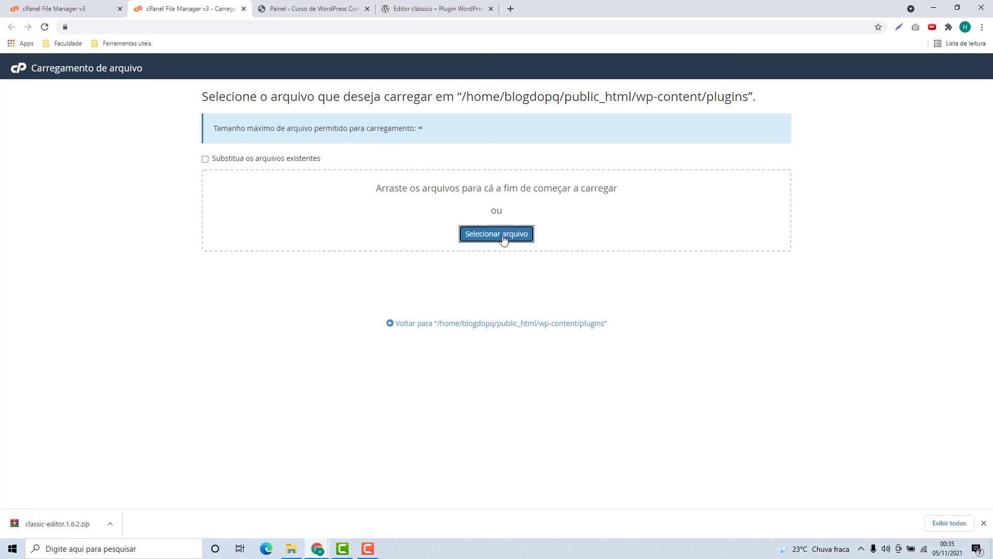
pyautogui.click(40, 95)
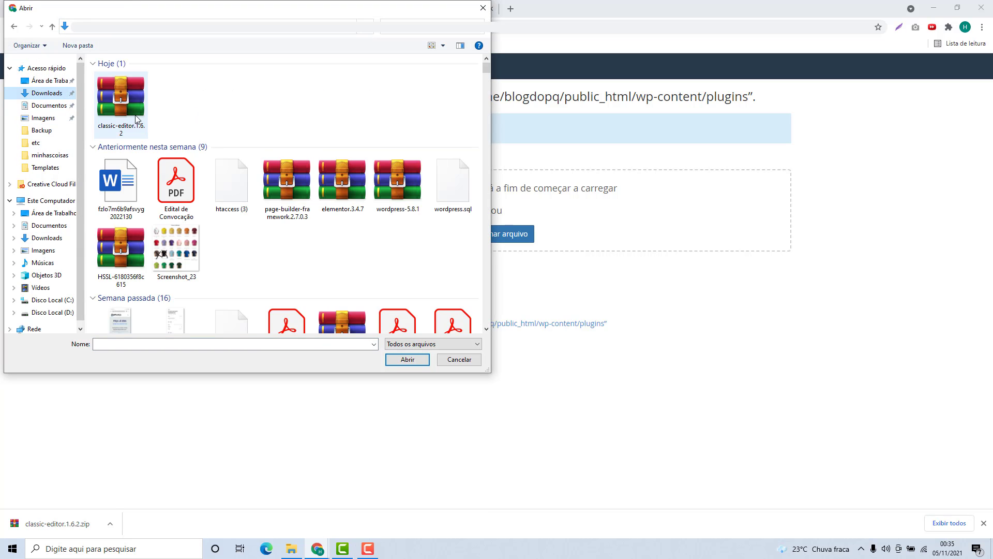
pyautogui.doubleClick(130, 112)
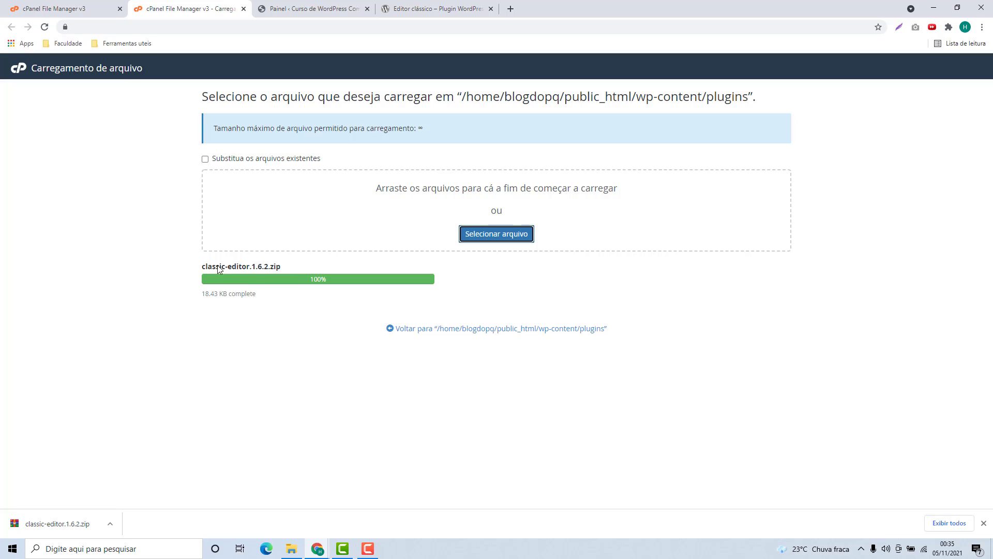
pyautogui.click(415, 331)
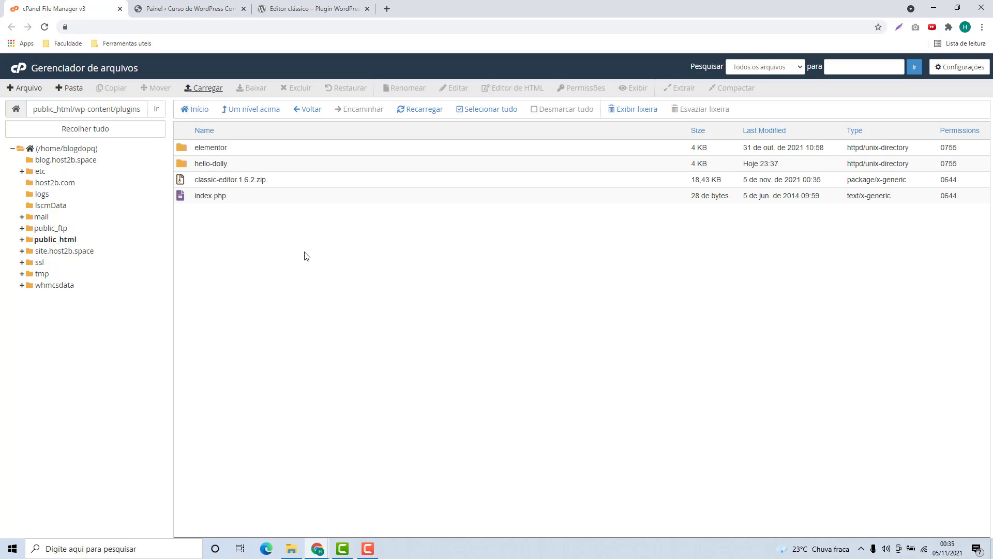
# Extract classic-editor.1.6.2.zip into /public_html/wp-content/plugins and dismiss the extraction results
pyautogui.click(201, 181)
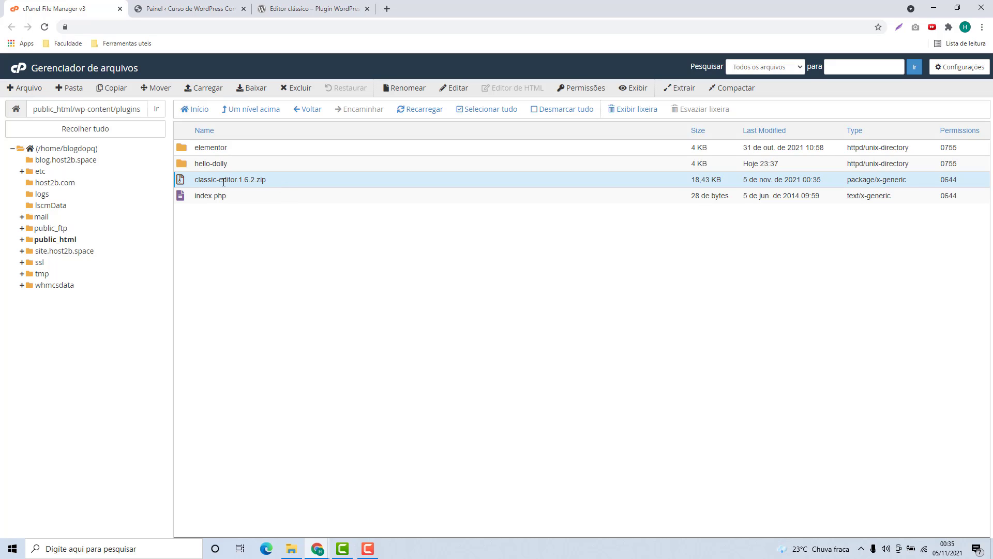
pyautogui.rightClick(284, 183)
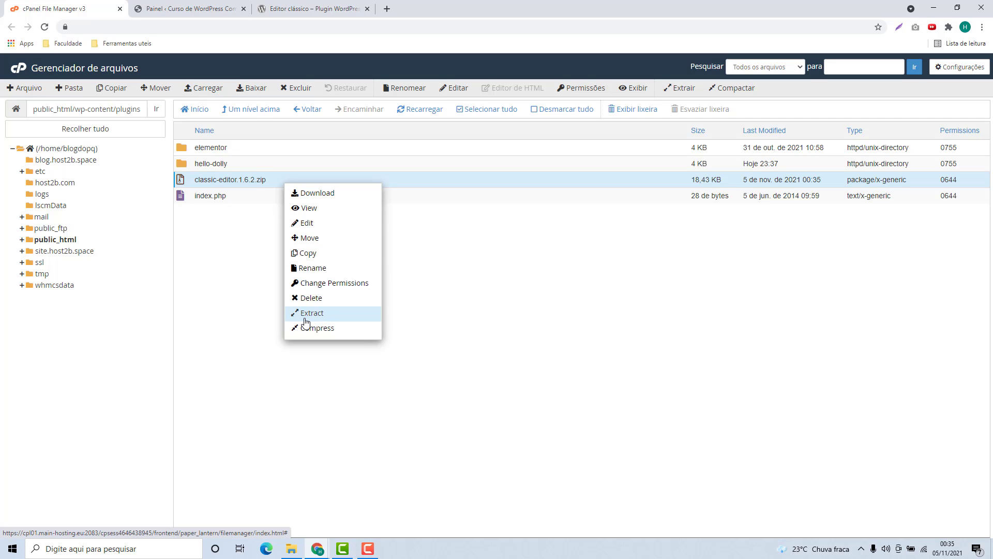
pyautogui.click(327, 315)
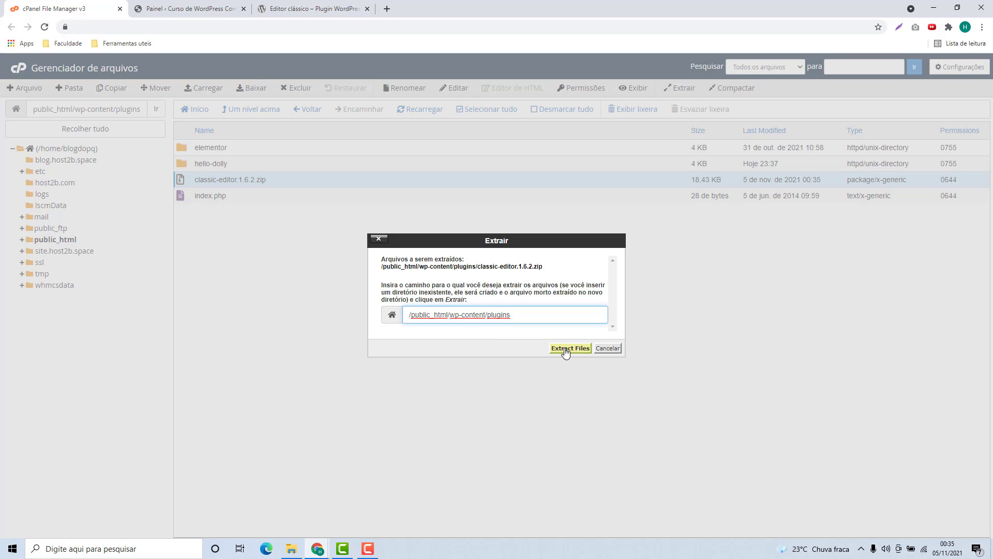
pyautogui.click(566, 348)
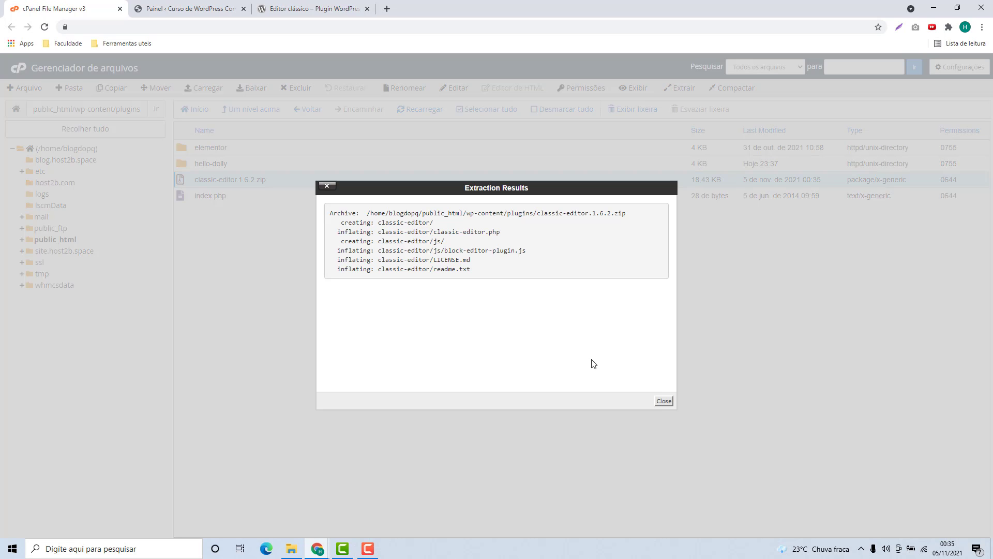
pyautogui.click(665, 402)
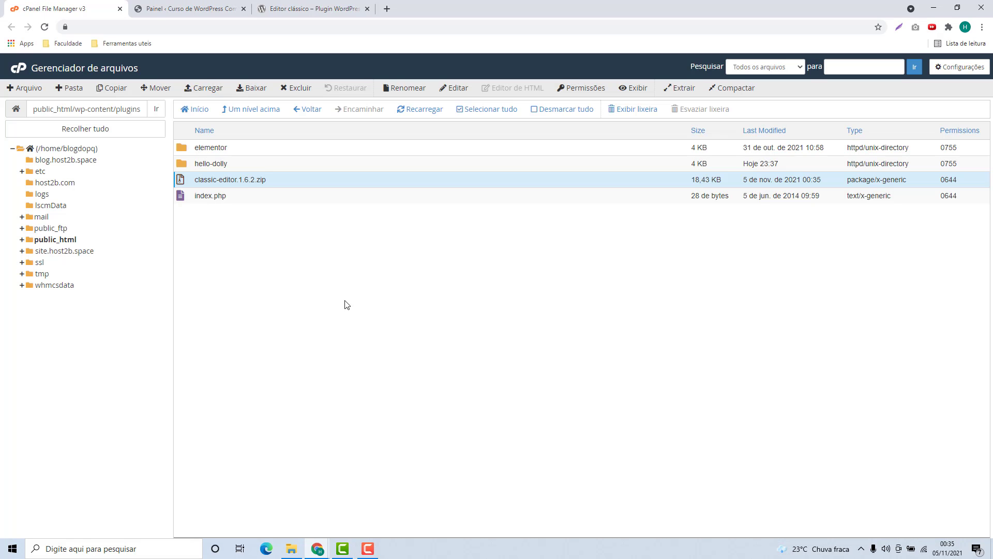
# Reopen the plugins folder from wp-content, check the contents of the classic-editor folder and return to plugins
pyautogui.click(242, 110)
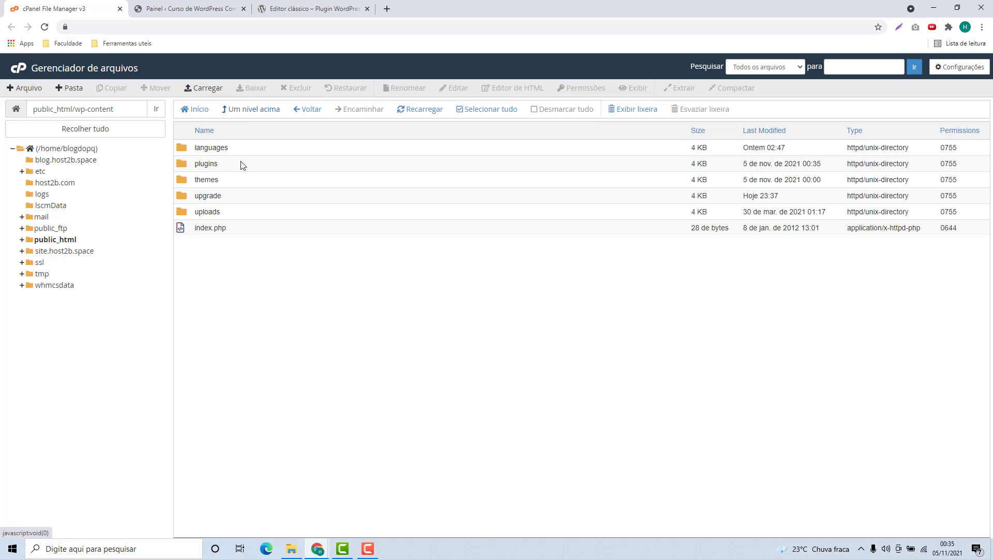
pyautogui.doubleClick(233, 169)
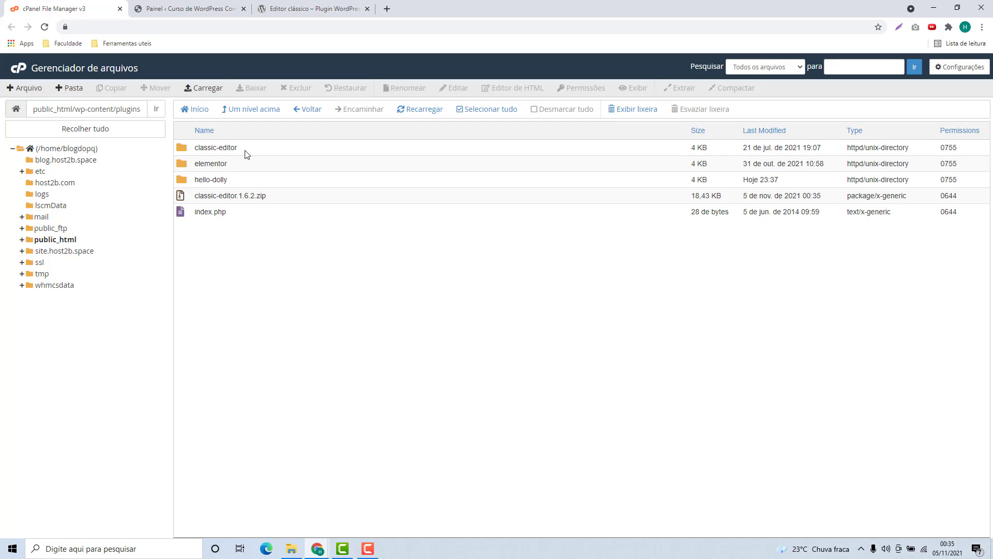
pyautogui.doubleClick(245, 153)
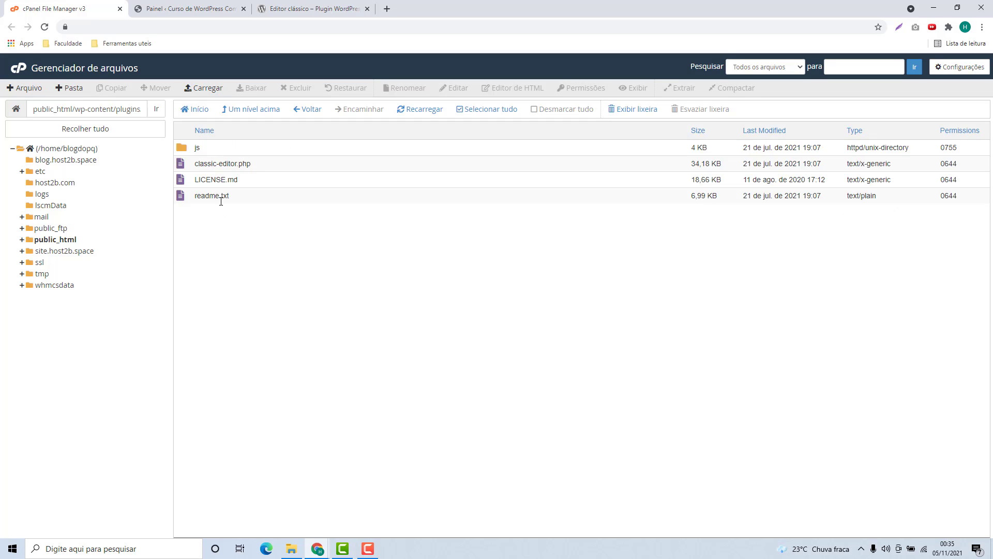
pyautogui.click(247, 112)
# Permanently delete classic-editor.1.6.2.zip from the plugins folder, skipping the trash
pyautogui.click(252, 195)
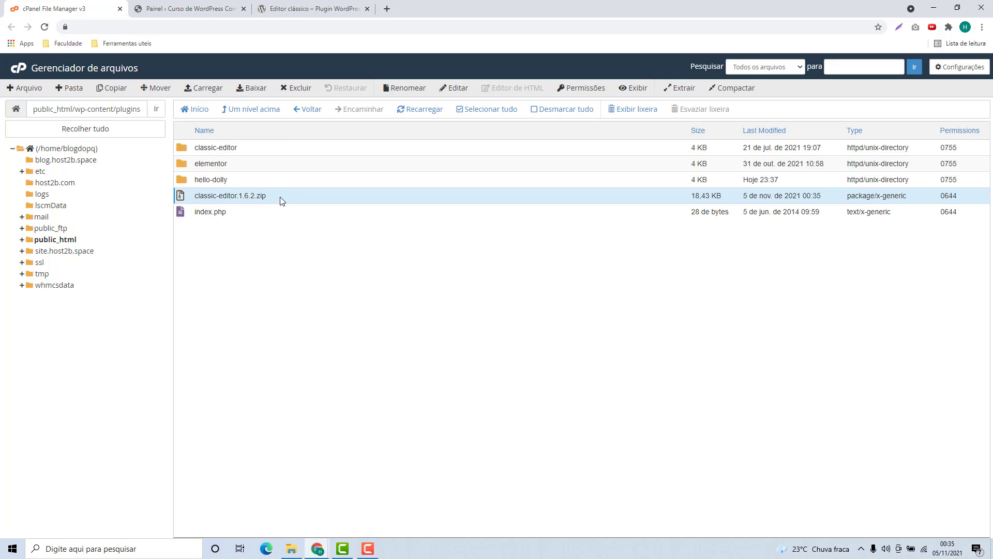
pyautogui.click(297, 88)
pyautogui.click(390, 300)
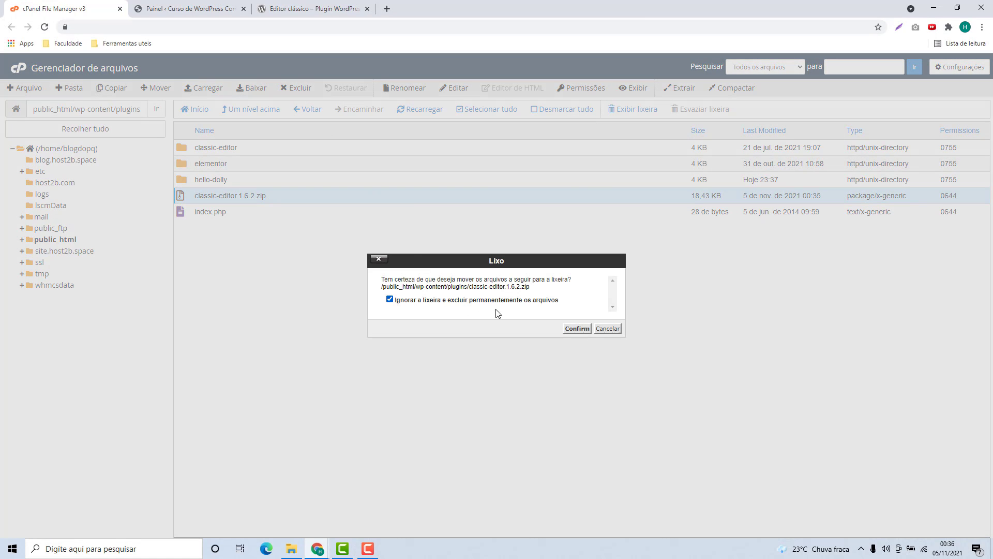
pyautogui.click(575, 328)
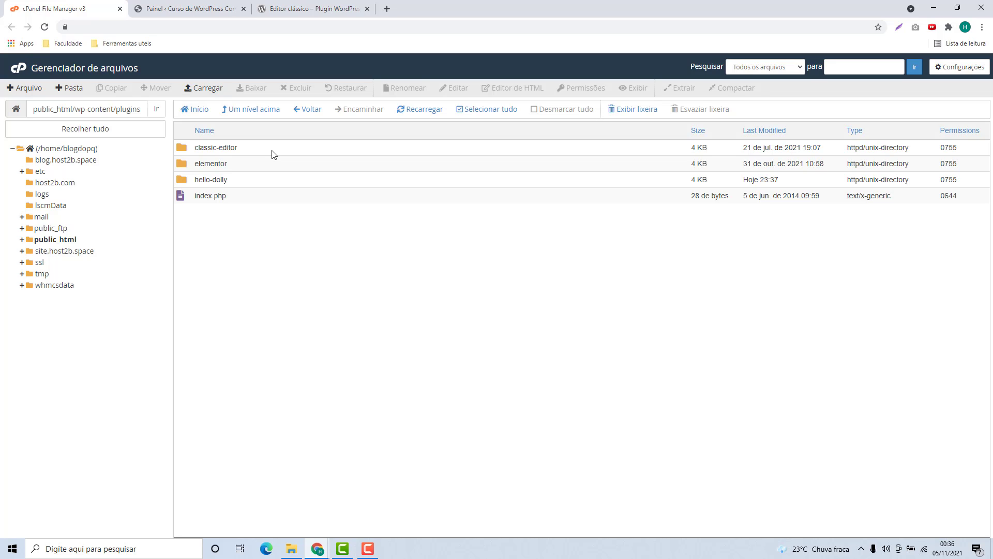
# Switch to the WordPress admin dashboard and activate Classic Editor in the list of installed plugins
pyautogui.click(187, 9)
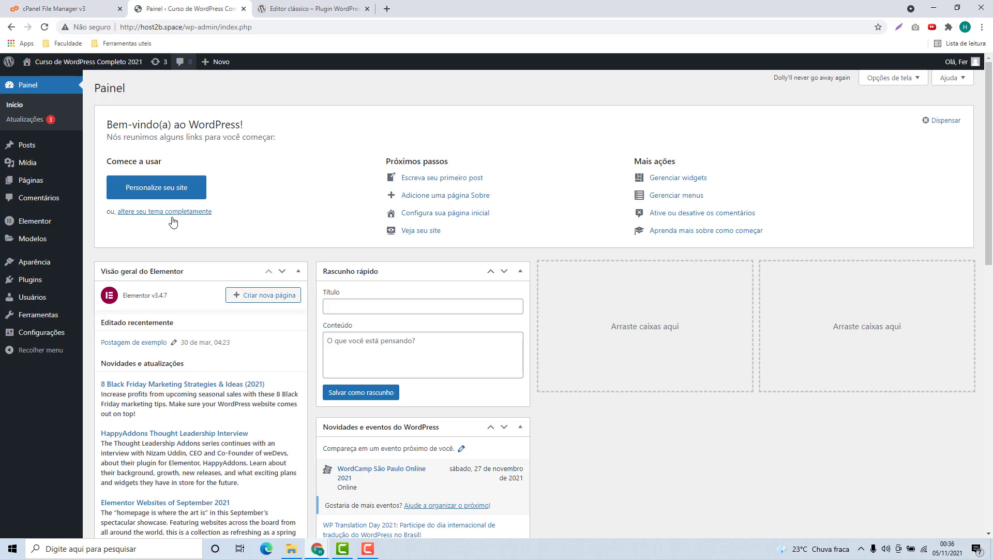
pyautogui.moveTo(35, 286)
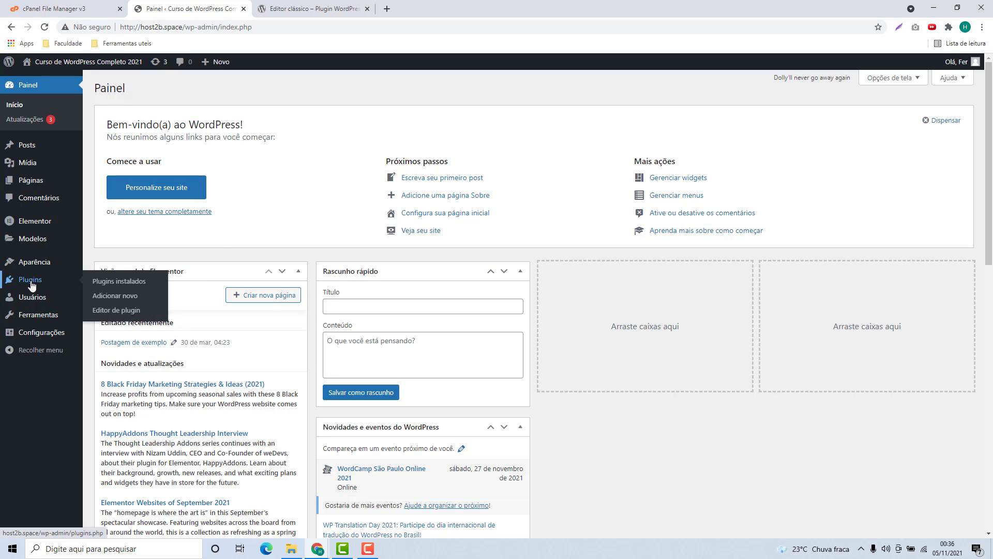
pyautogui.click(30, 280)
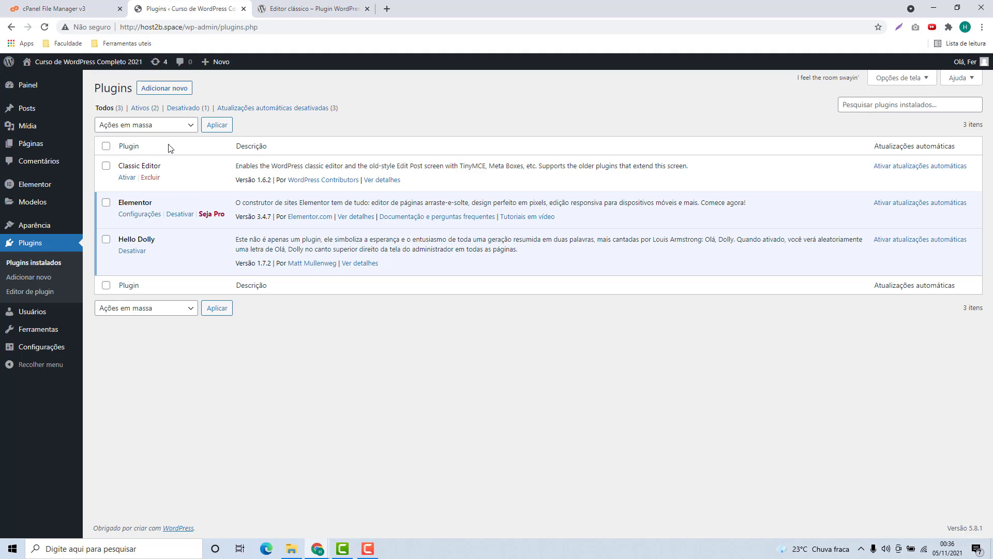
pyautogui.click(129, 179)
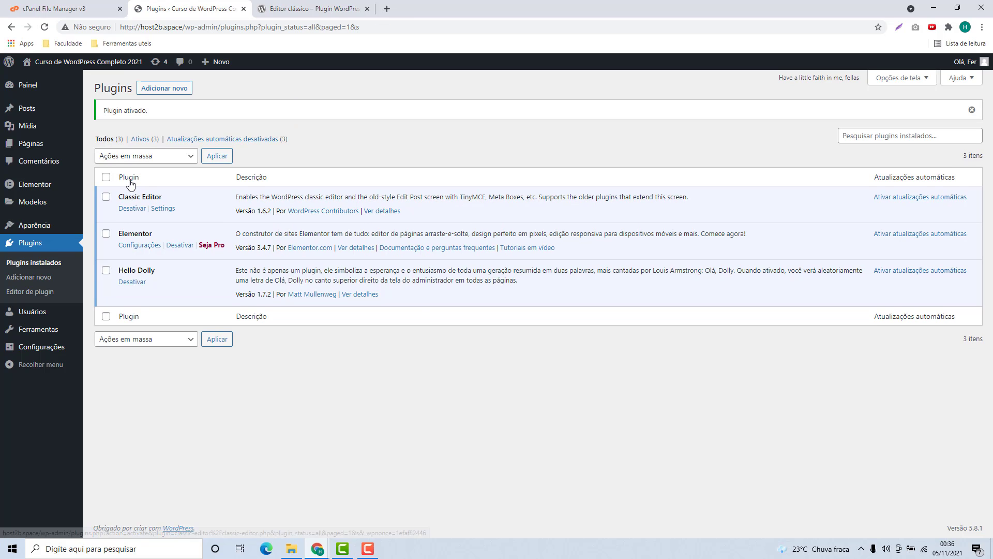